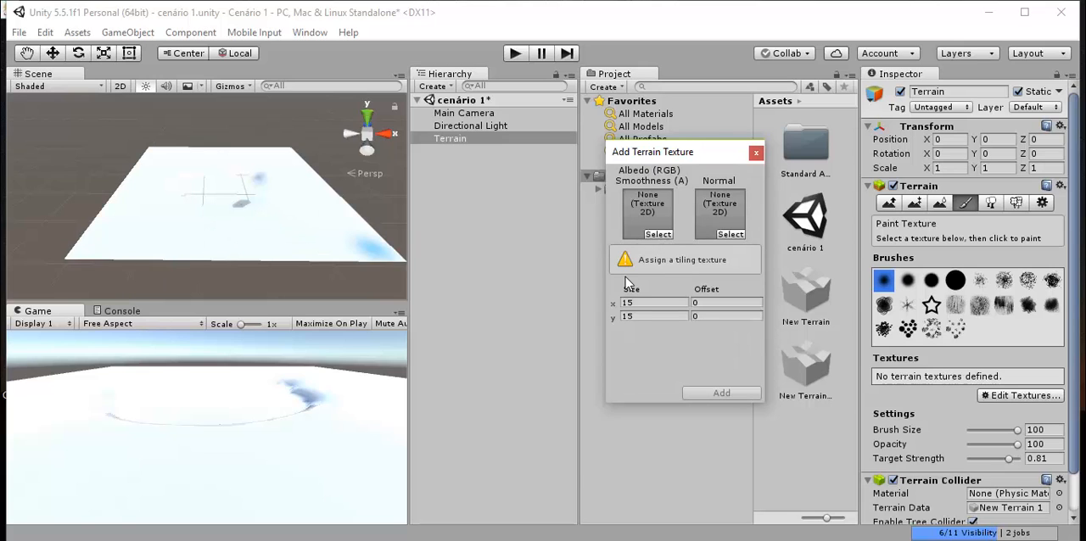
- Search the textures for "grass", assign GrassRockyAlbedo as the albedo texture, and add it to the terrain
click(657, 234)
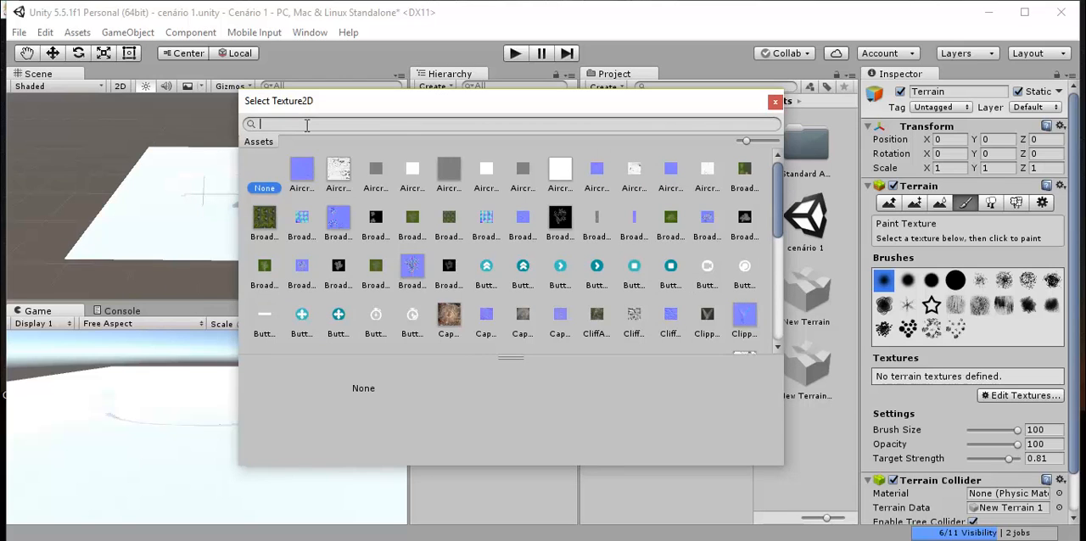
text(grass)
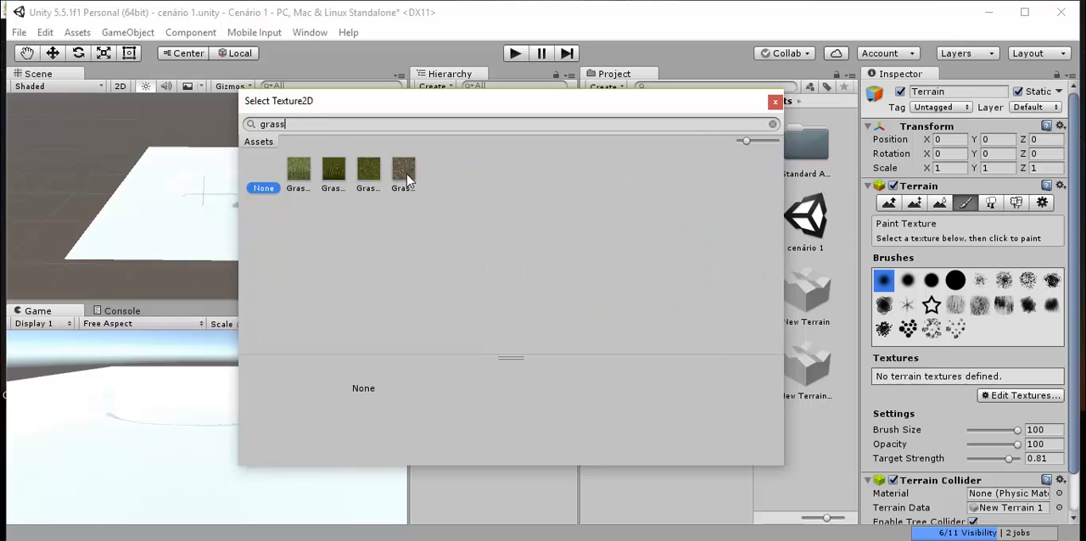
click(405, 173)
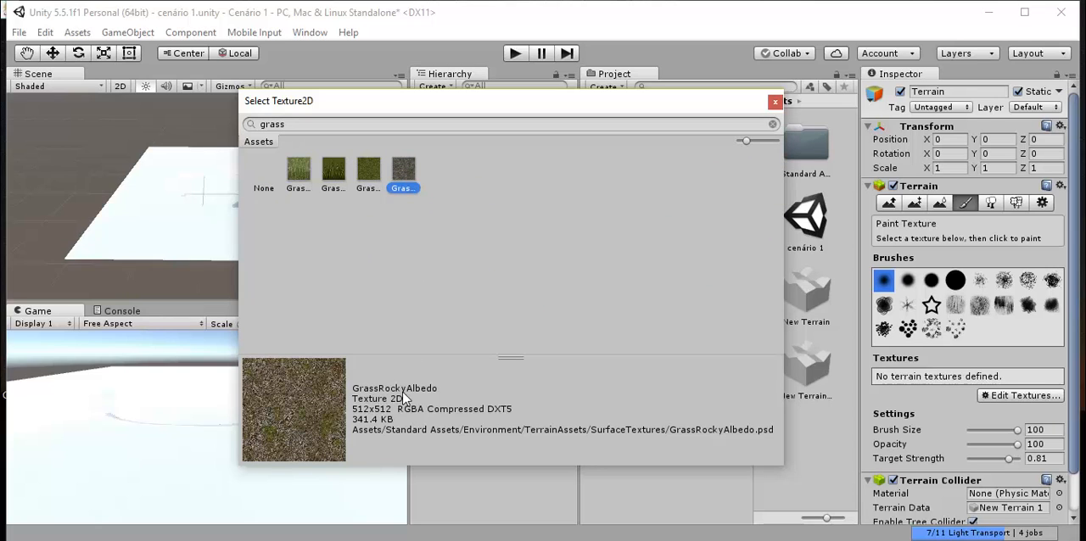
double_click(405, 173)
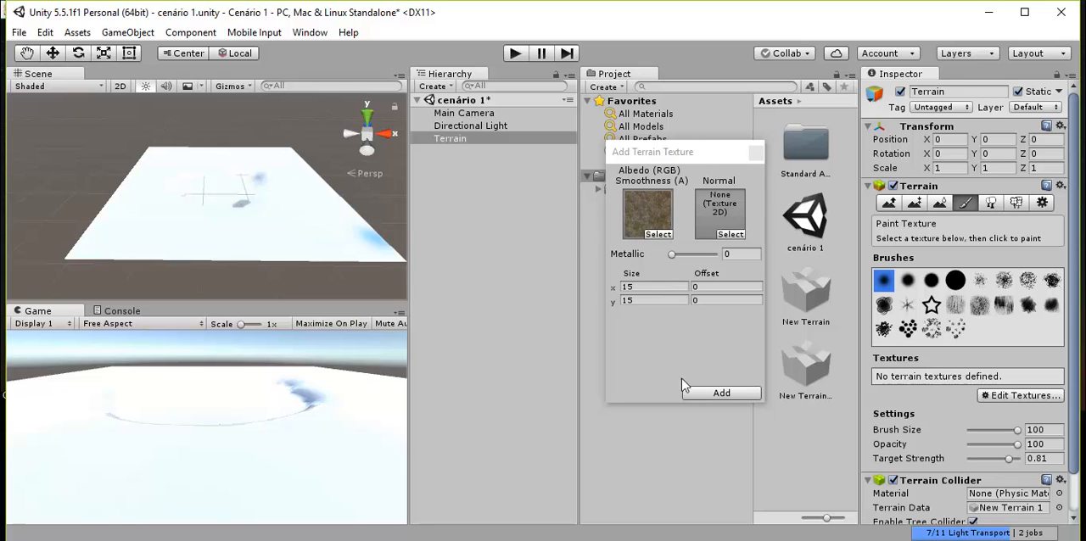
click(721, 394)
- Try Paint Height at height 5 on the ground just outside the left side of the crater
scroll(234, 185, up, 2)
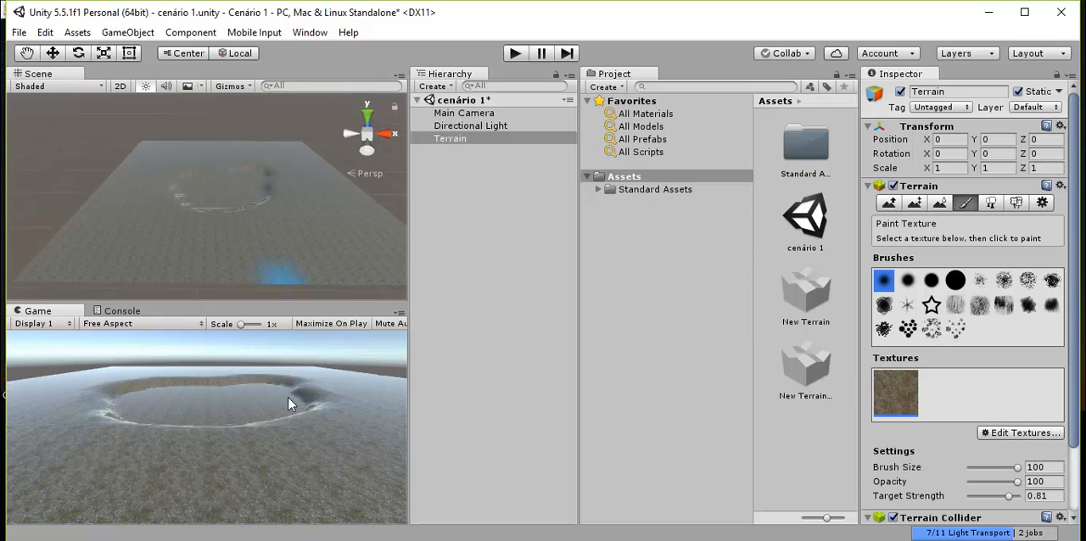
scroll(215, 167, up, 3)
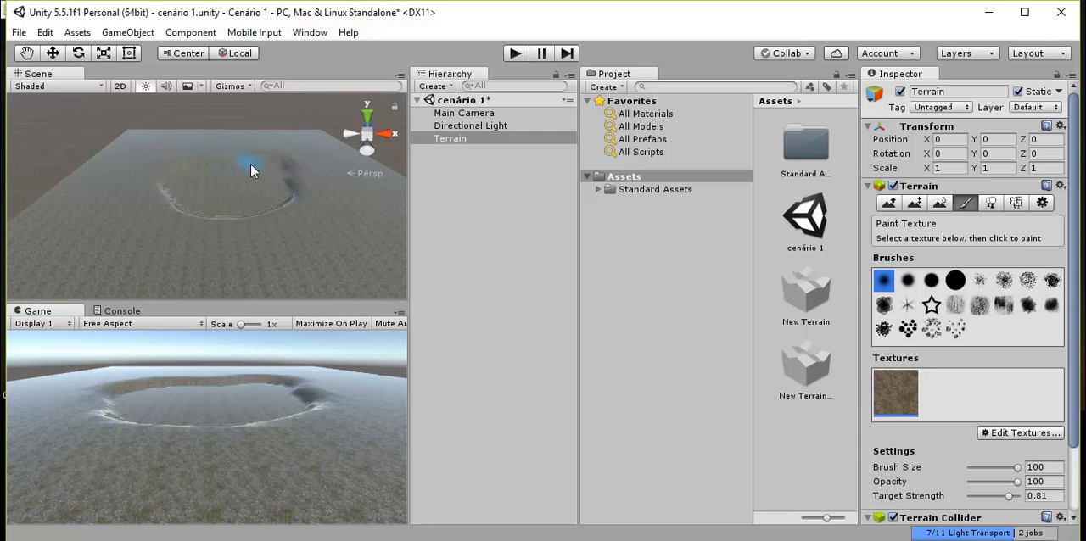
scroll(300, 177, up, 4)
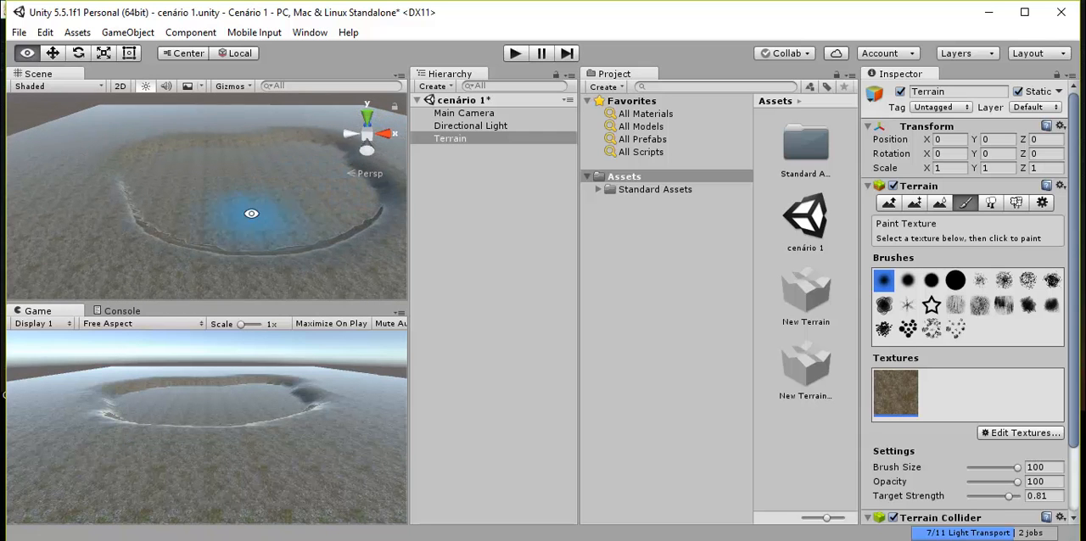
mouse_move(250, 213)
alt+mouse_down()
mouse_move(309, 185)
mouse_move(322, 211)
mouse_move(96, 151)
mouse_move(255, 274)
mouse_move(315, 218)
mouse_move(291, 166)
mouse_move(309, 158)
alt+mouse_up()
alt+drag(296, 191, 281, 206)
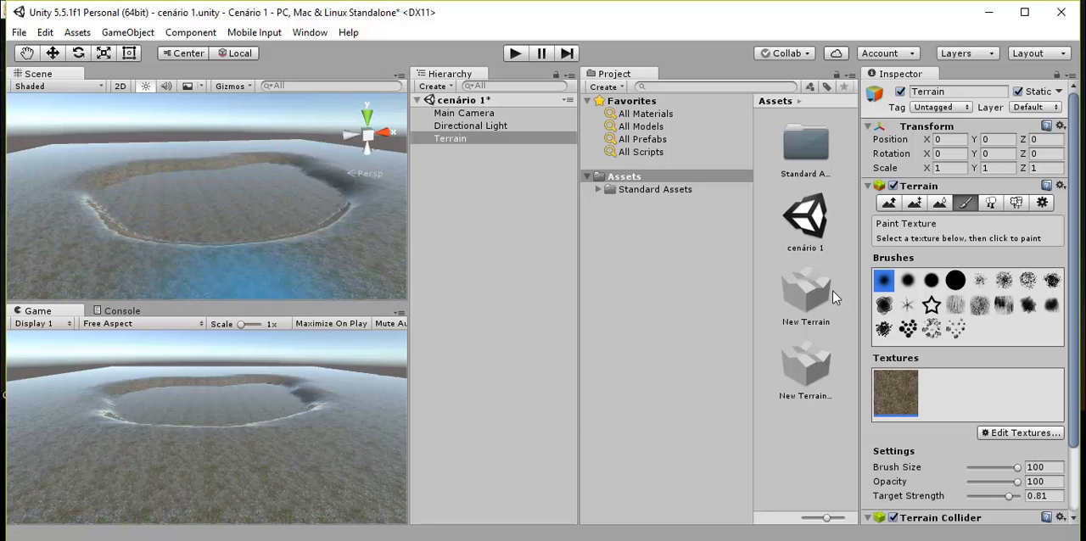
click(888, 204)
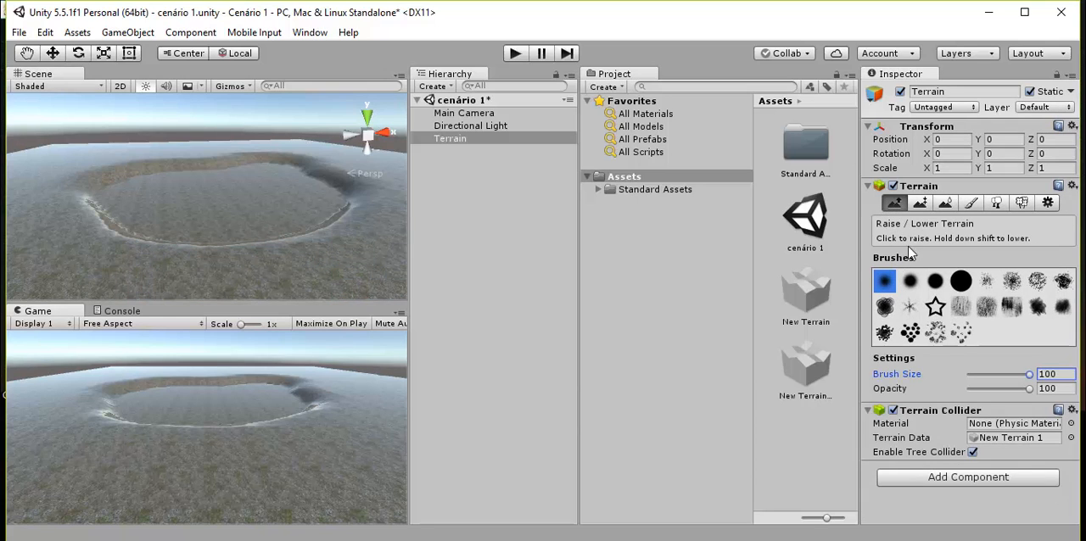
click(921, 205)
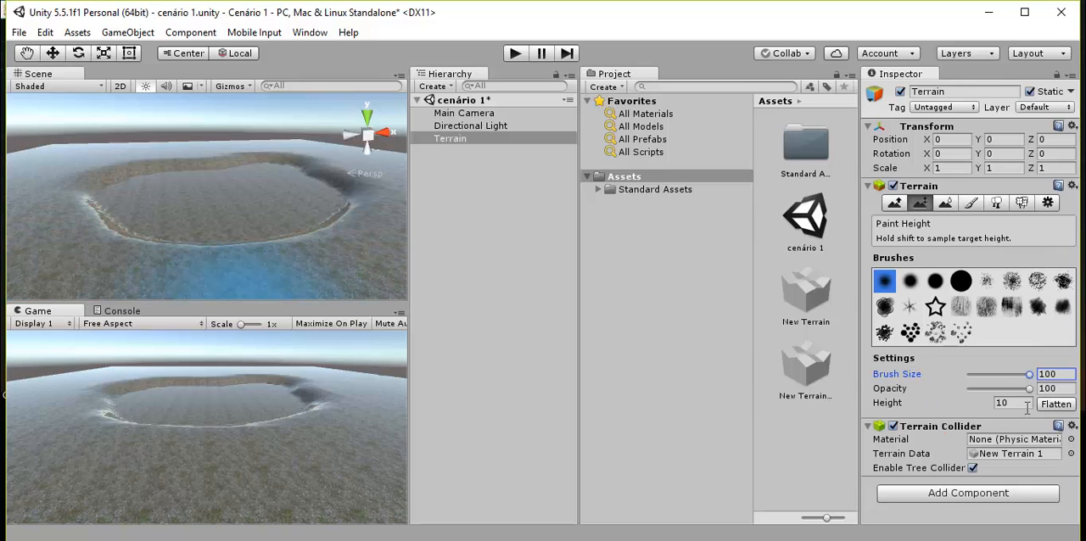
click(1001, 404)
text(5)
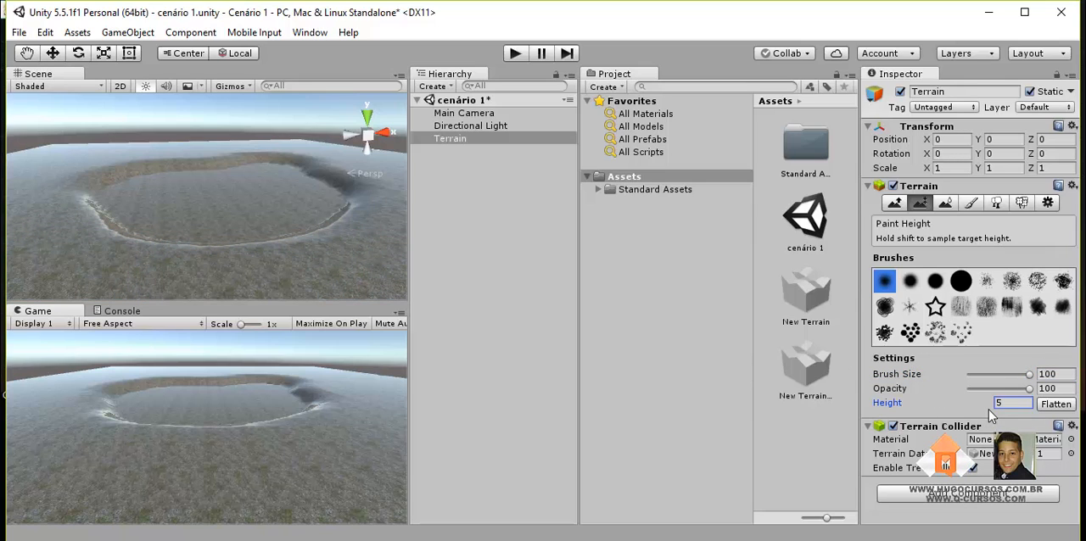
click(67, 229)
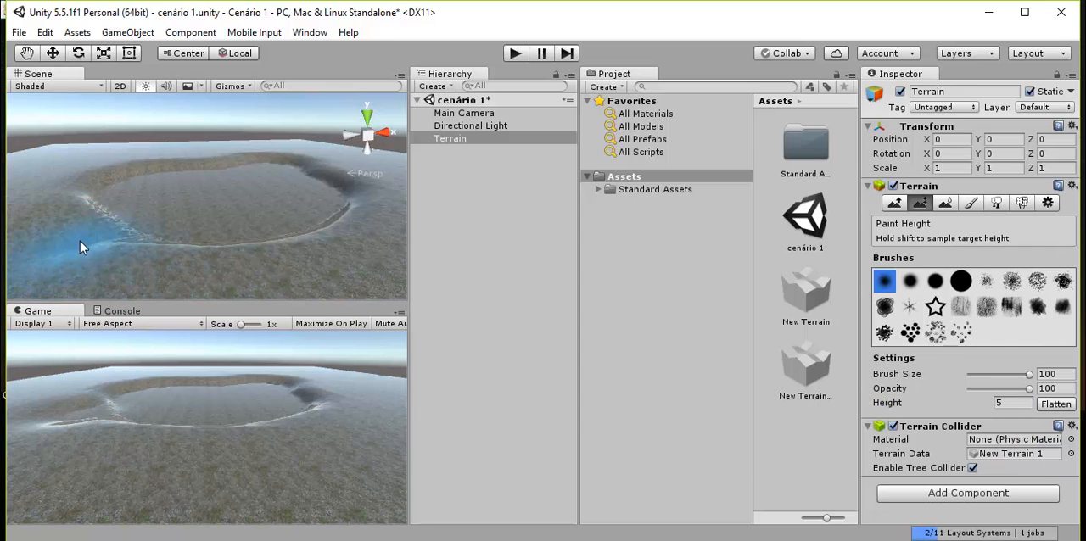
click(79, 240)
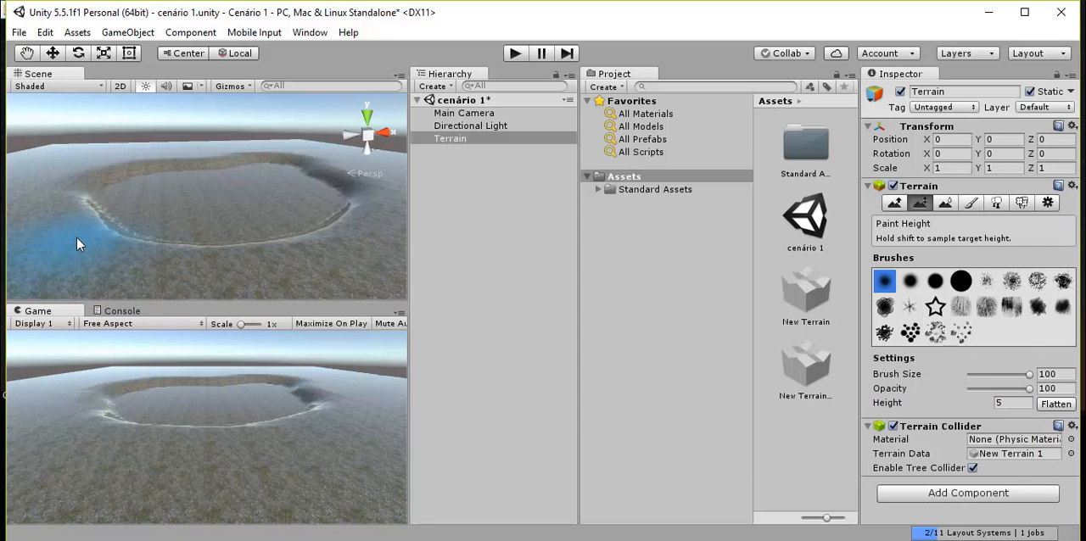
- Set the Paint Height value to 15 and paint a raised area along the left side of the crater
click(1001, 404)
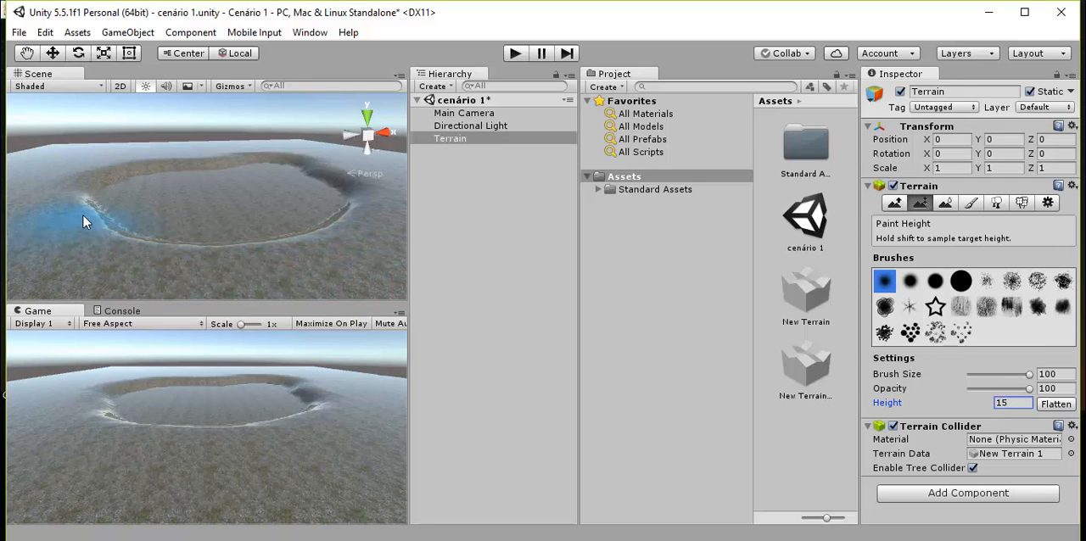
drag(83, 216, 85, 230)
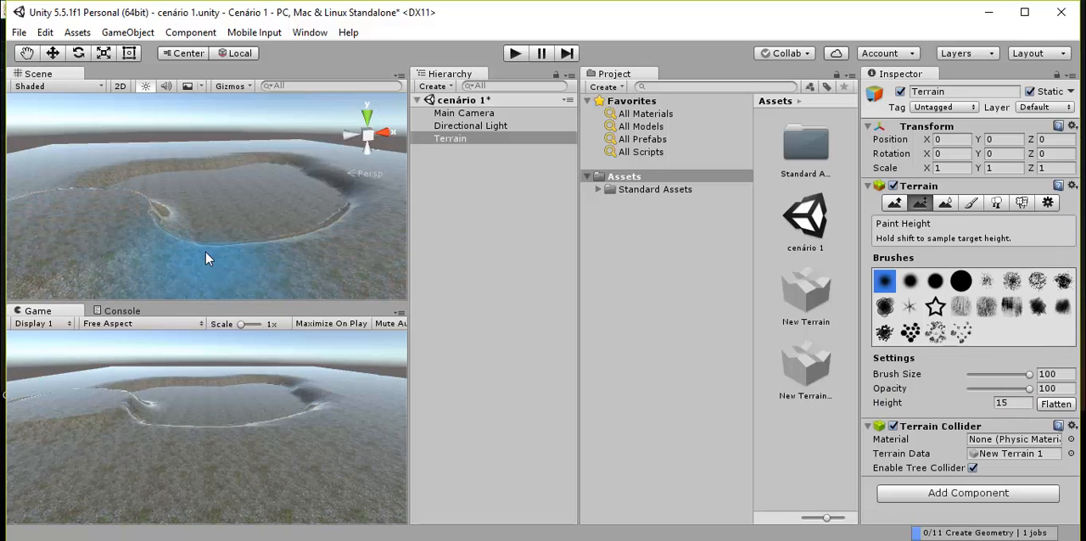
alt+drag(206, 252, 8, 236)
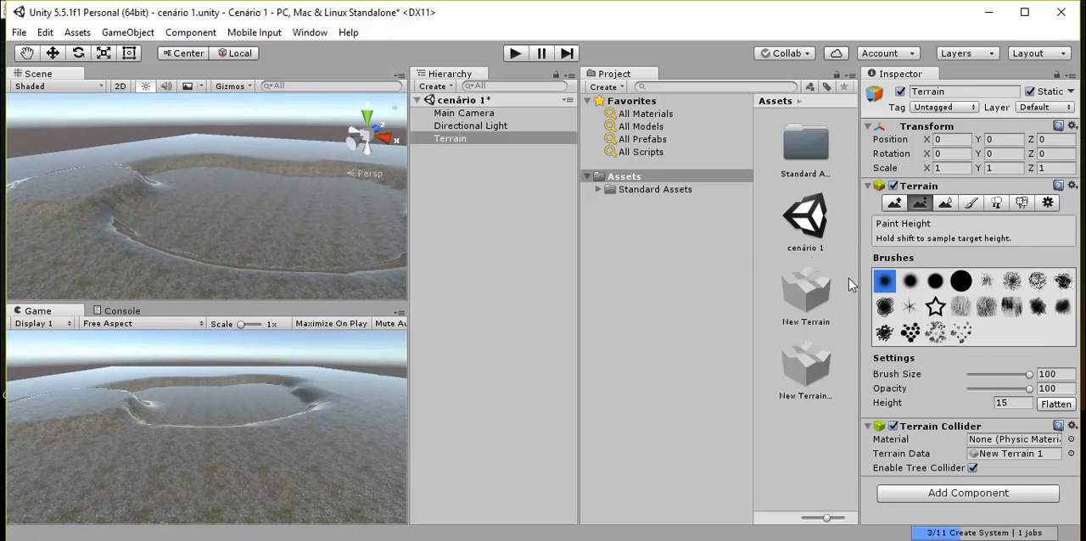
- Switch to Raise / Lower Terrain and set the brush size to 91 and the opacity to 20
click(893, 205)
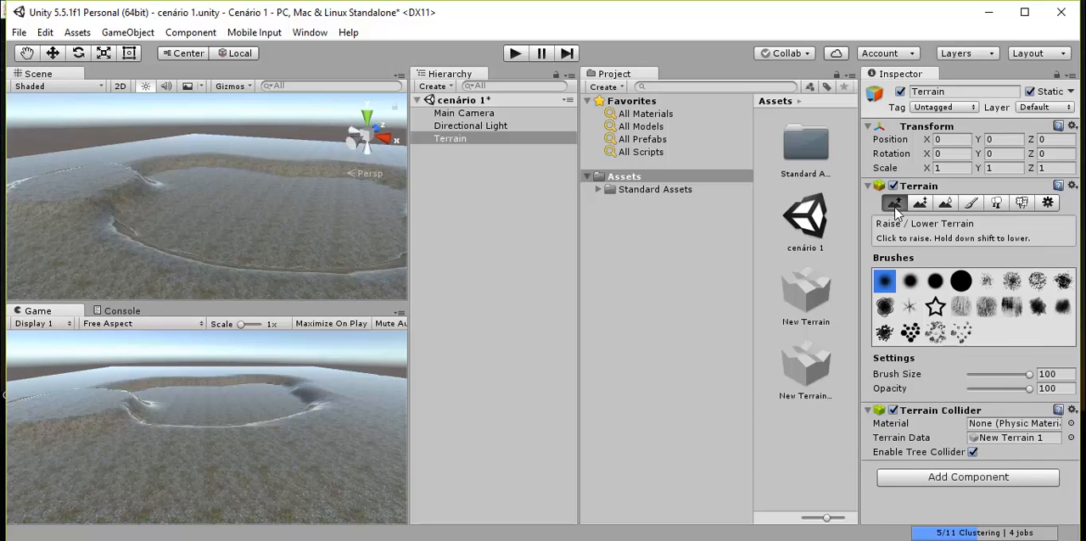
click(920, 203)
click(899, 205)
drag(1029, 377, 981, 392)
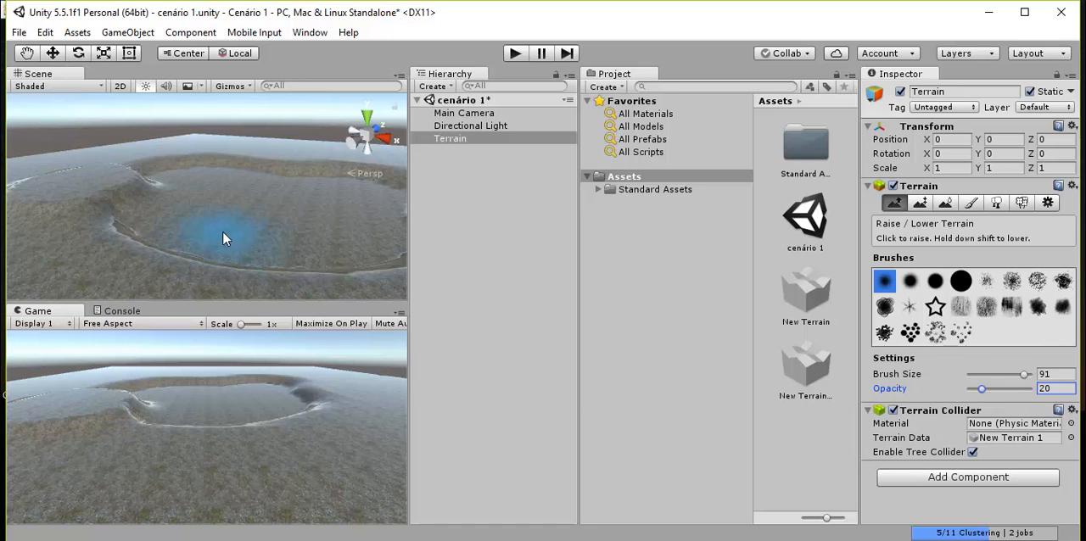
- Raise hills along the left and near sides of the crater rim with the Raise / Lower Terrain brush
alt+drag(238, 224, 169, 213)
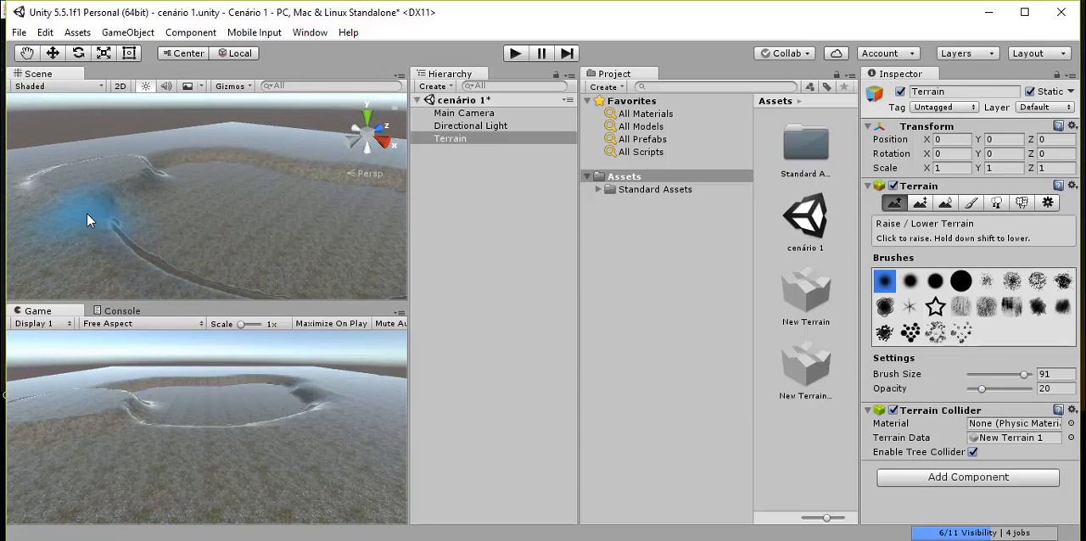
mouse_move(84, 183)
mouse_down()
mouse_move(122, 157)
mouse_move(163, 210)
mouse_move(150, 255)
mouse_move(177, 160)
mouse_up()
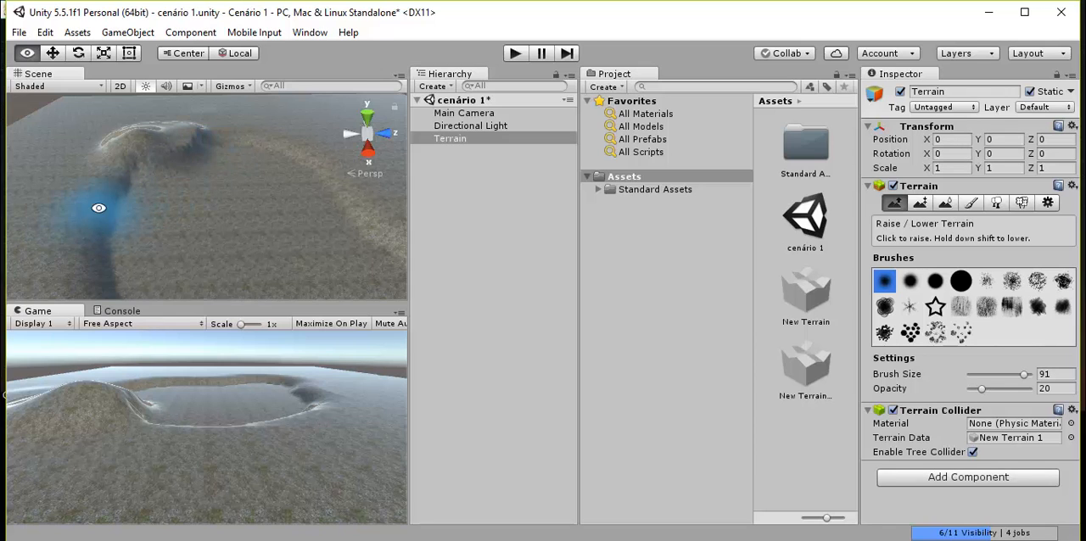
alt+drag(97, 211, 229, 229)
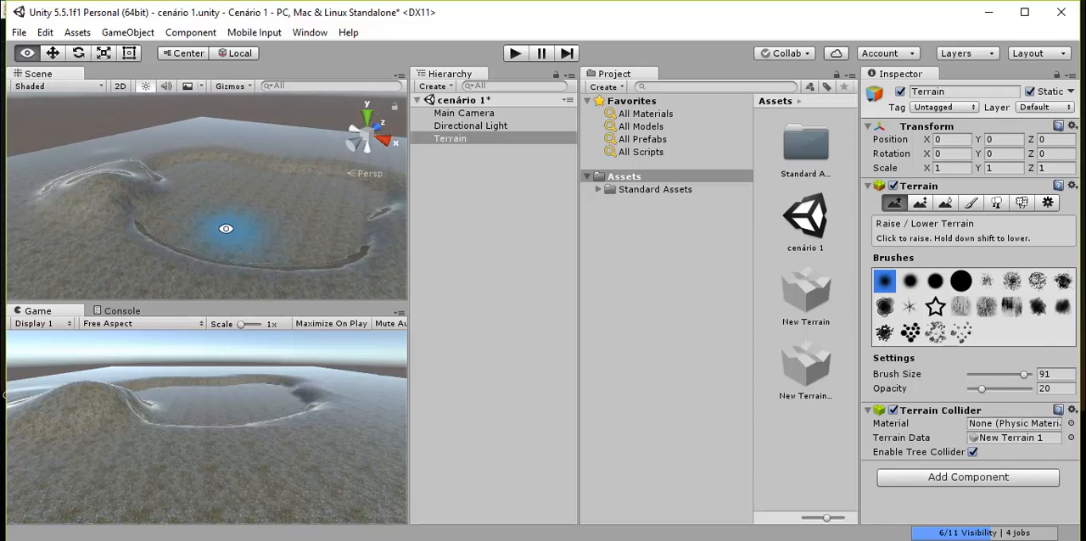
drag(108, 242, 126, 251)
scroll(202, 284, down, 2)
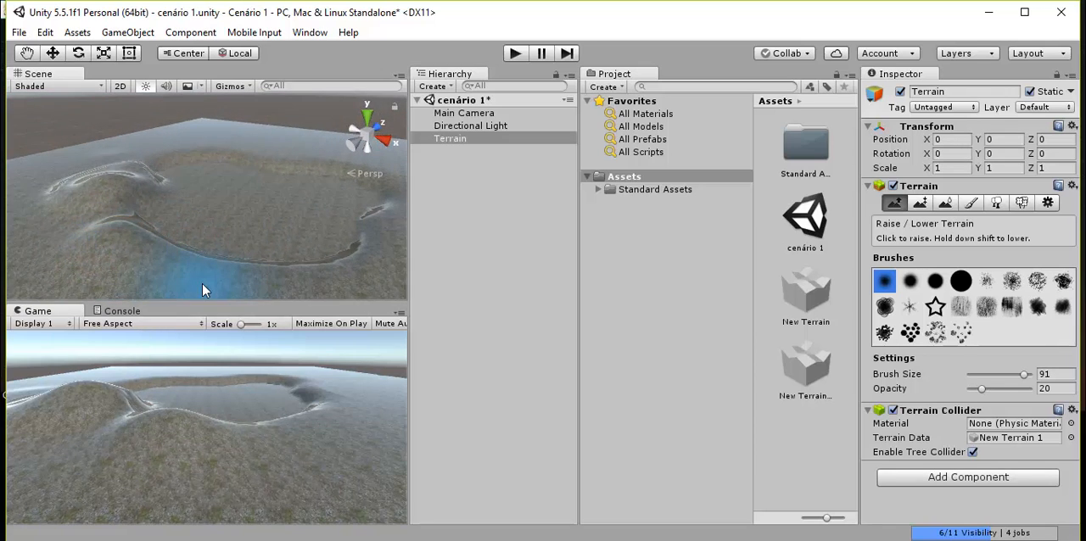
mouse_move(194, 249)
mouse_down()
mouse_move(243, 264)
mouse_move(322, 240)
mouse_move(255, 236)
mouse_move(142, 185)
mouse_up()
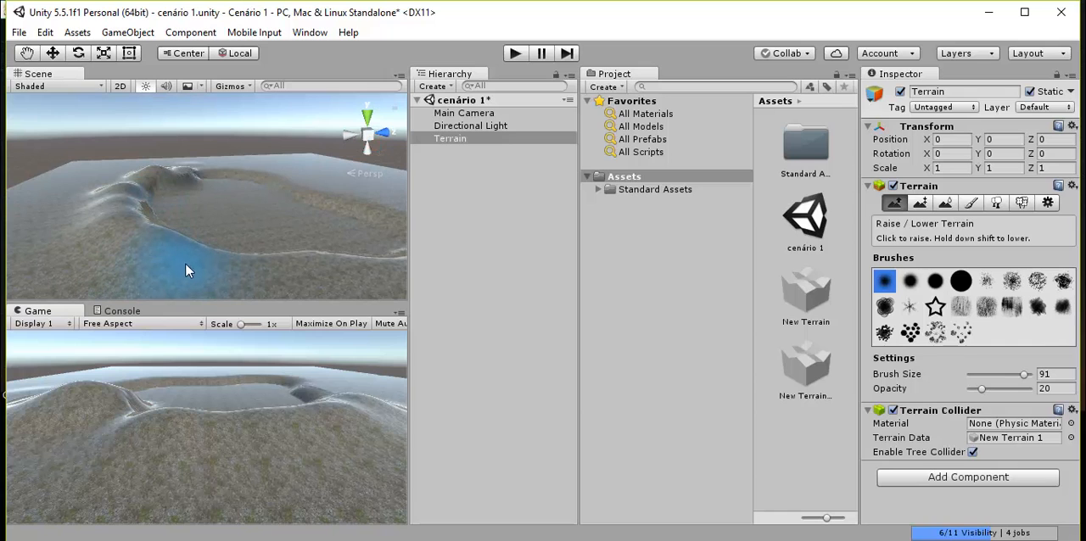
scroll(207, 251, down, 2)
alt+drag(205, 250, 164, 259)
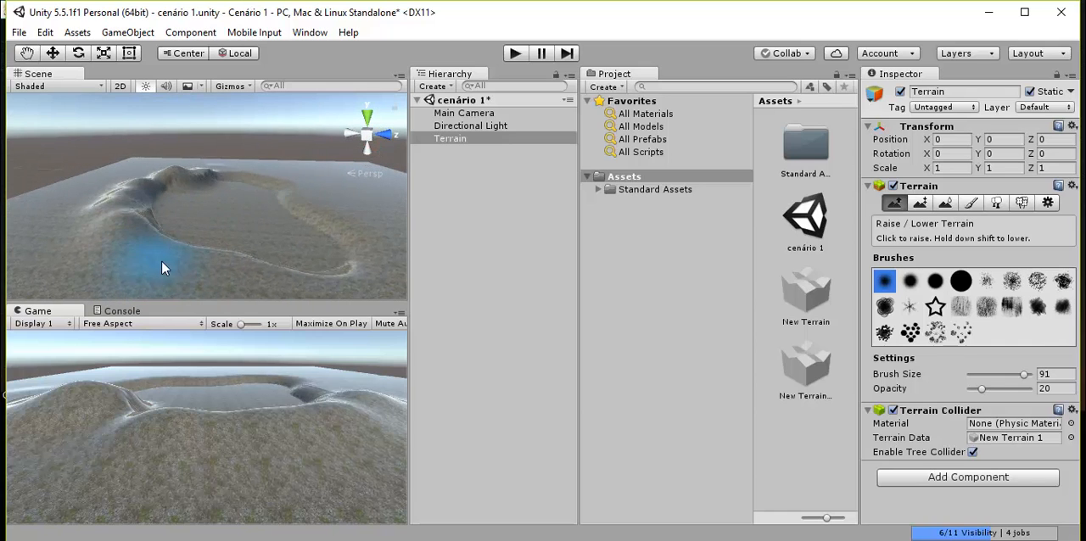
- Raise more hills around the remaining stretches of the crater rim and save the scene
alt+drag(268, 245, 152, 237)
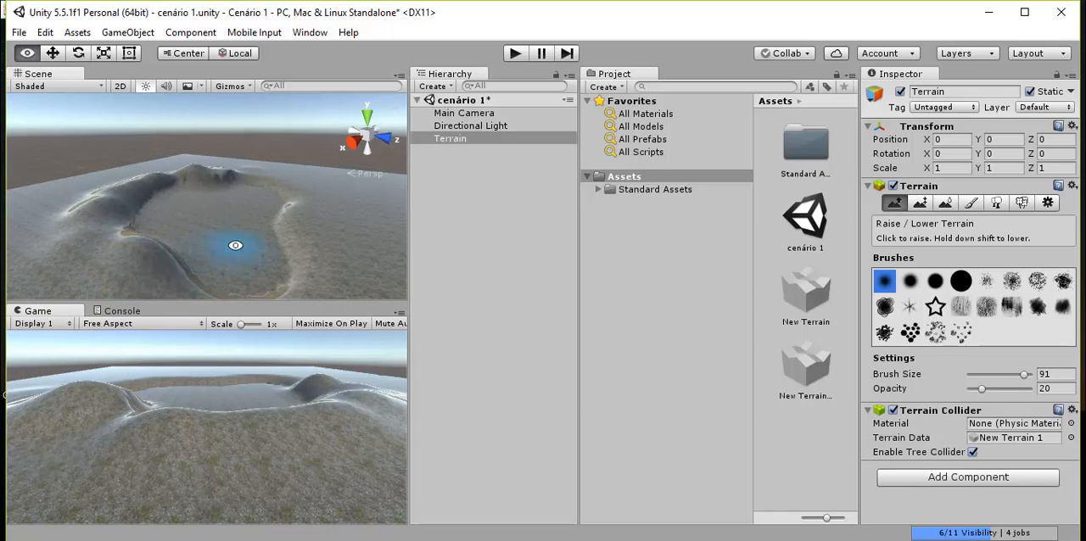
mouse_move(235, 245)
alt+mouse_down()
mouse_move(113, 235)
mouse_move(83, 268)
alt+mouse_up()
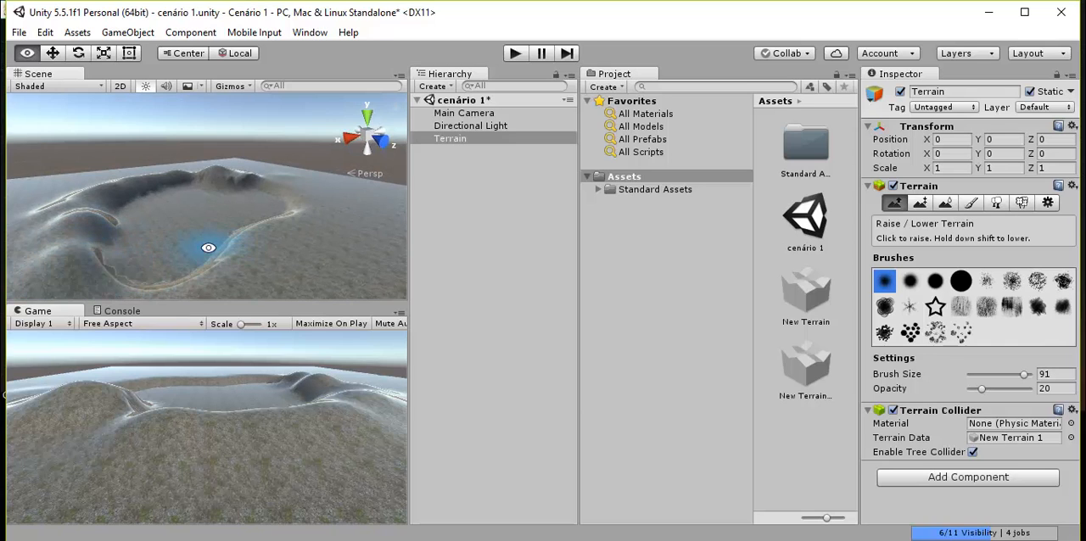
mouse_move(208, 248)
alt+mouse_down()
mouse_move(104, 269)
mouse_move(73, 289)
mouse_move(240, 226)
mouse_move(208, 250)
mouse_move(98, 266)
mouse_move(107, 260)
alt+mouse_up()
mouse_move(189, 225)
alt+mouse_down()
mouse_move(104, 230)
mouse_move(105, 249)
mouse_move(181, 201)
mouse_move(102, 173)
alt+mouse_up()
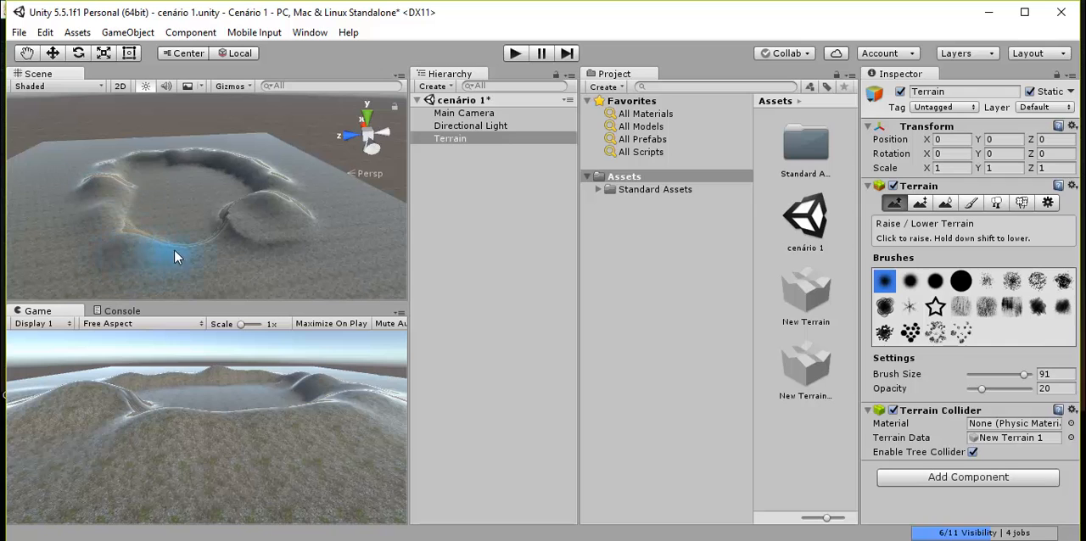
mouse_move(191, 273)
alt+mouse_down()
mouse_move(119, 187)
mouse_move(444, 201)
mouse_move(286, 189)
mouse_move(208, 273)
alt+mouse_up()
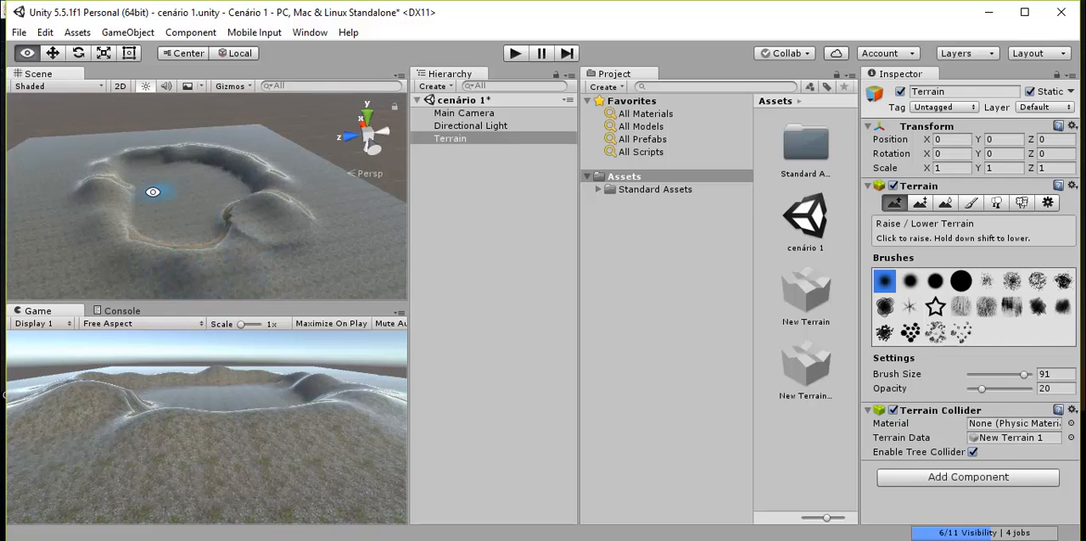
mouse_move(158, 192)
alt+mouse_down()
mouse_move(313, 146)
mouse_move(451, 201)
mouse_move(209, 124)
mouse_move(235, 212)
mouse_move(497, 207)
mouse_move(297, 281)
mouse_move(243, 189)
mouse_move(291, 194)
mouse_move(316, 246)
mouse_move(337, 233)
mouse_move(262, 175)
mouse_move(274, 250)
mouse_move(171, 261)
mouse_move(413, 271)
mouse_move(245, 248)
mouse_move(333, 234)
mouse_move(322, 200)
mouse_move(297, 231)
mouse_move(458, 246)
alt+mouse_up()
alt+drag(196, 235, 228, 227)
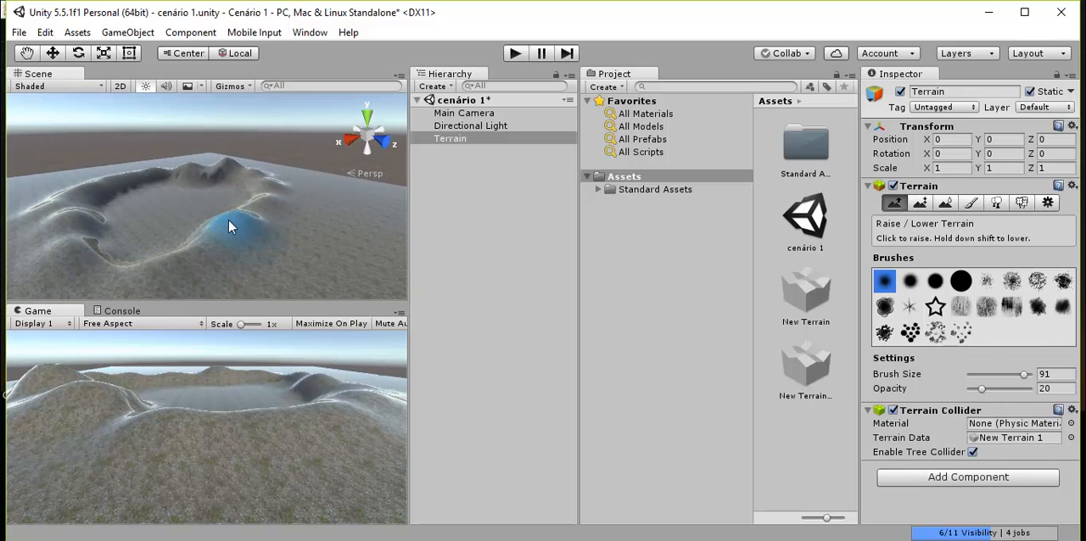
key(ctrl+s)
key(ctrl+s)
- Switch the terrain to Paint Texture, start adding a new terrain texture and open the selection of its albedo texture
alt+drag(230, 243, 301, 257)
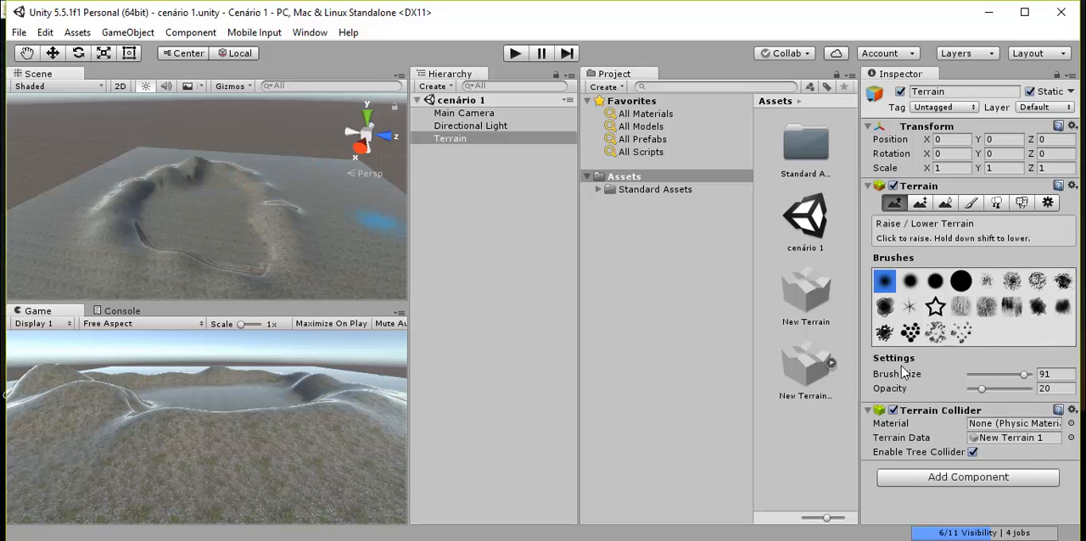
click(971, 207)
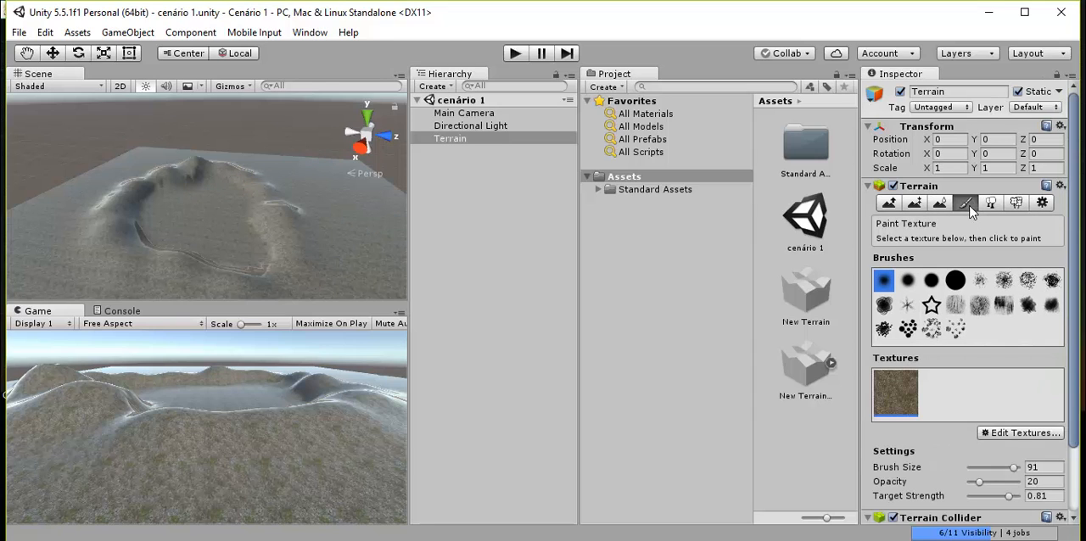
click(1014, 443)
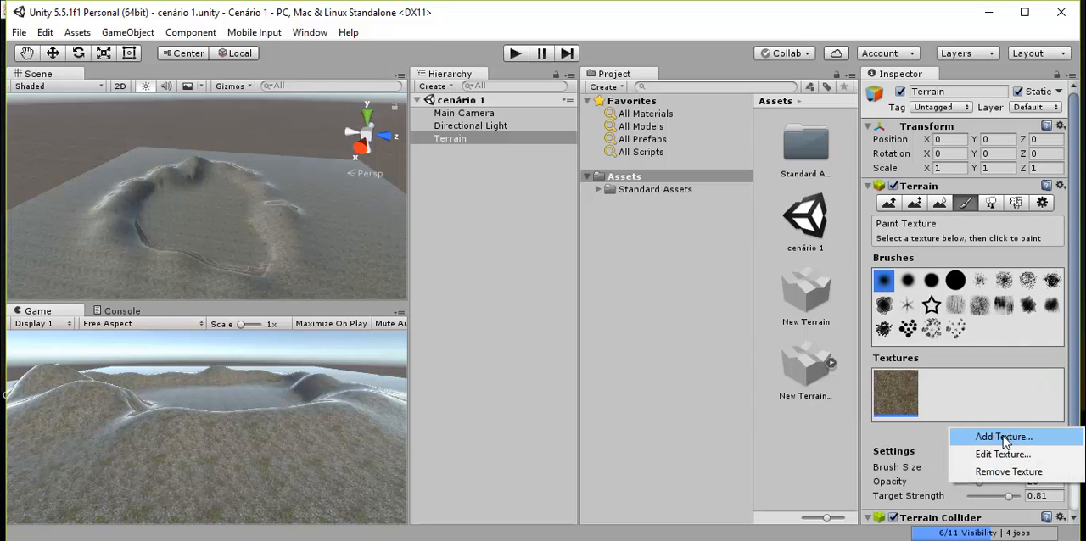
click(974, 438)
click(658, 234)
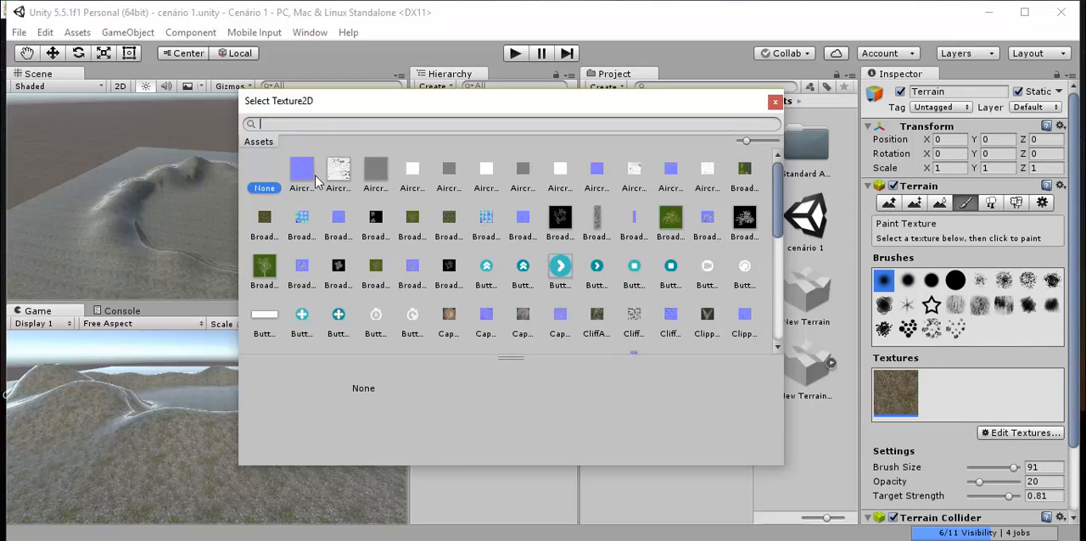
- Try filtering the available textures by "terr" and by "grass", and clear the search
text(terr)
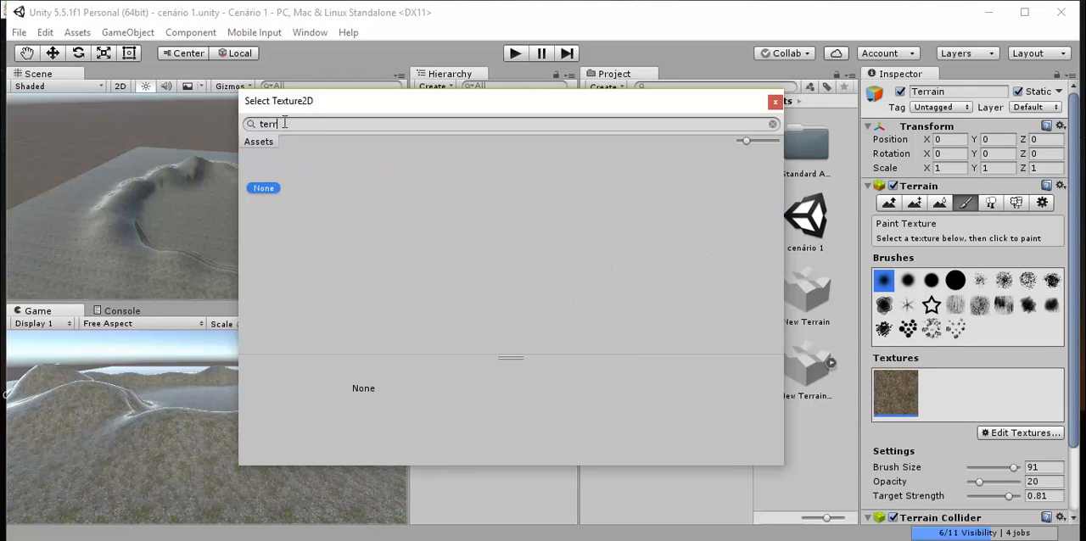
key(BackSpace)
key(BackSpace)
key(BackSpace)
key(BackSpace)
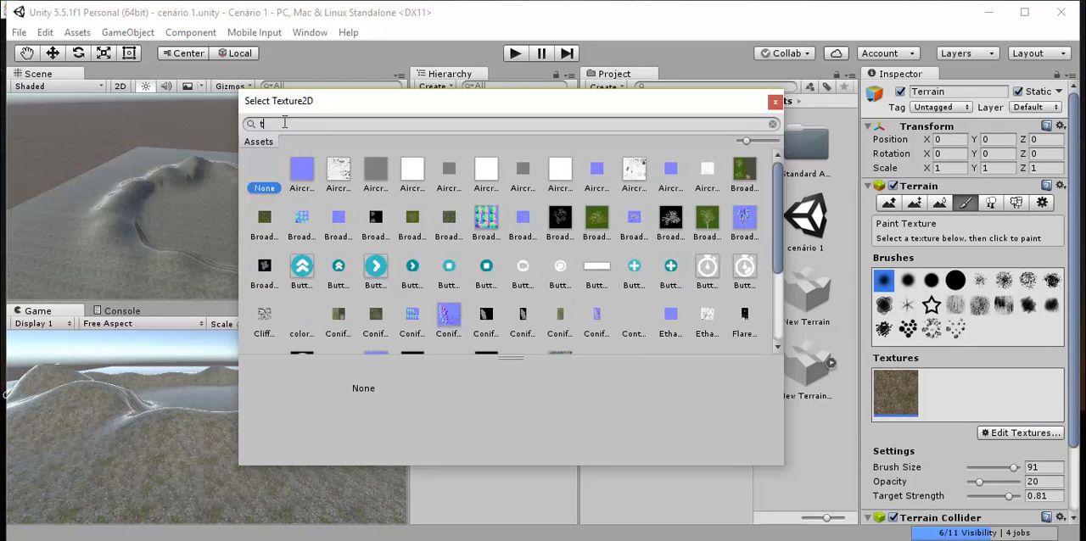
scroll(426, 192, down, 1)
scroll(443, 223, up, 3)
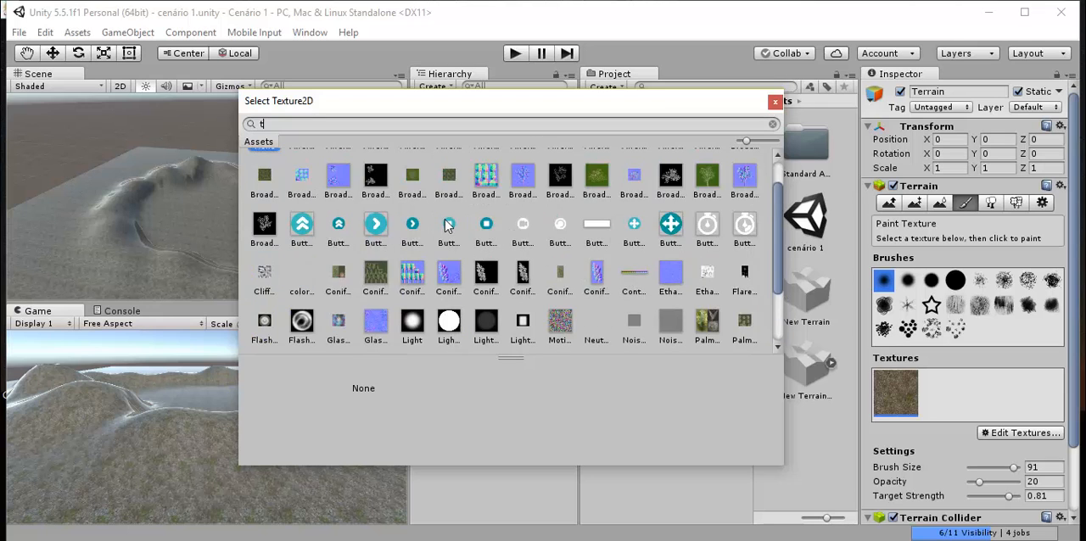
scroll(447, 230, down, 3)
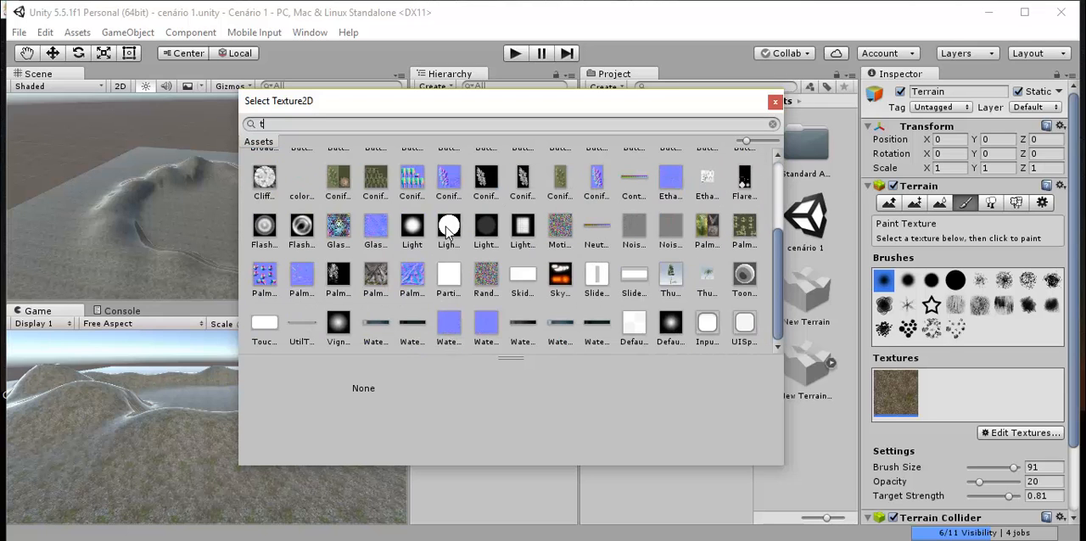
text(grass)
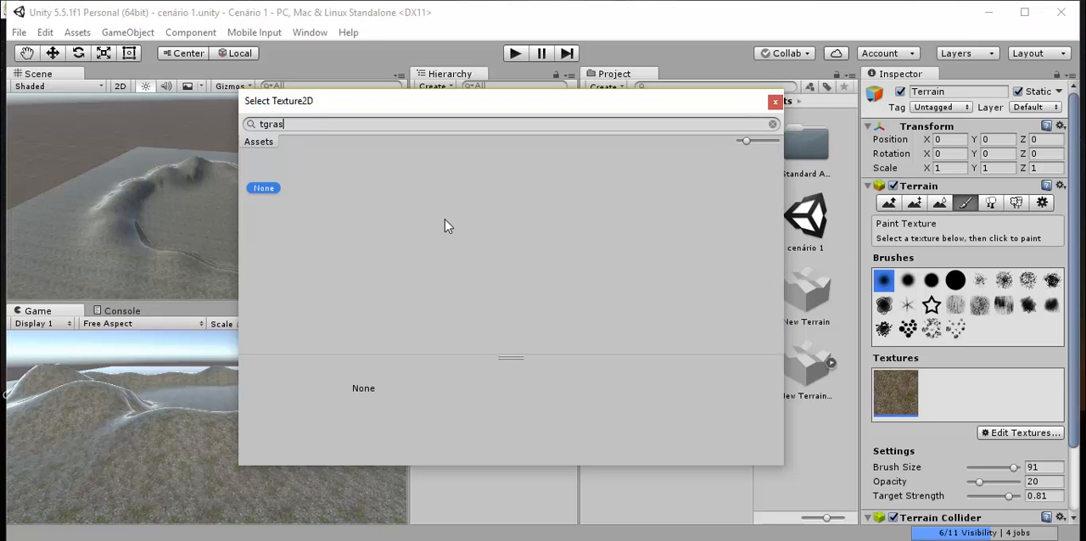
key(Home)
key(Delete)
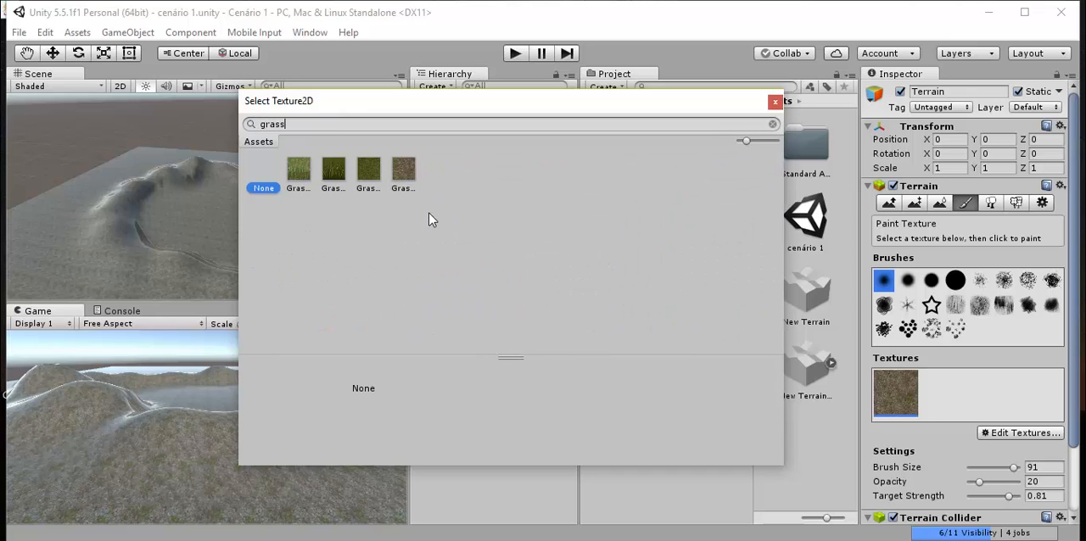
key(BackSpace)
key(BackSpace)
key(BackSpace)
key(BackSpace)
key(BackSpace)
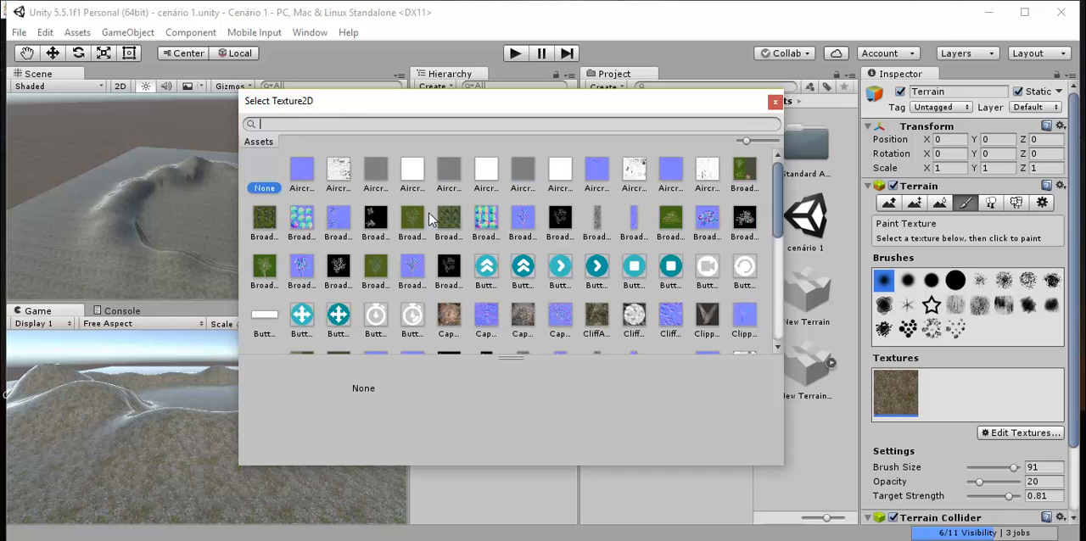
- Choose SandAlbedo as the albedo texture and add it to the terrain's textures
scroll(429, 219, down, 1)
scroll(428, 219, down, 1)
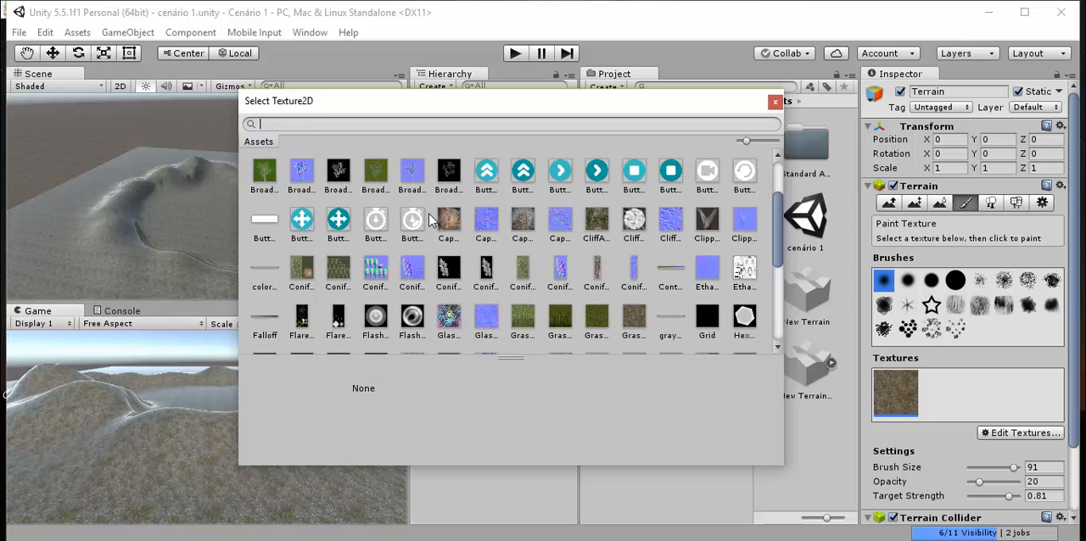
scroll(488, 256, down, 2)
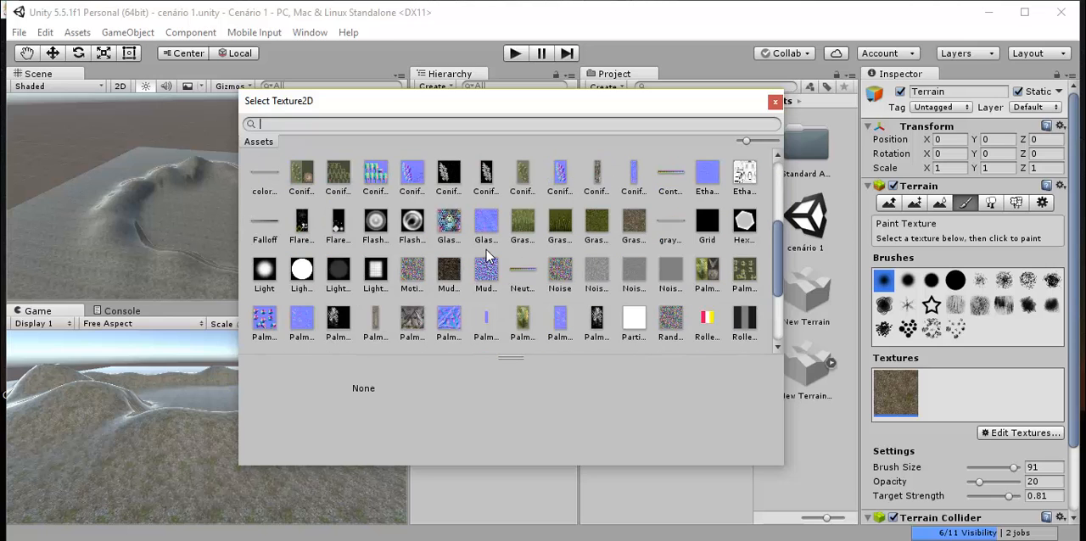
scroll(488, 254, down, 3)
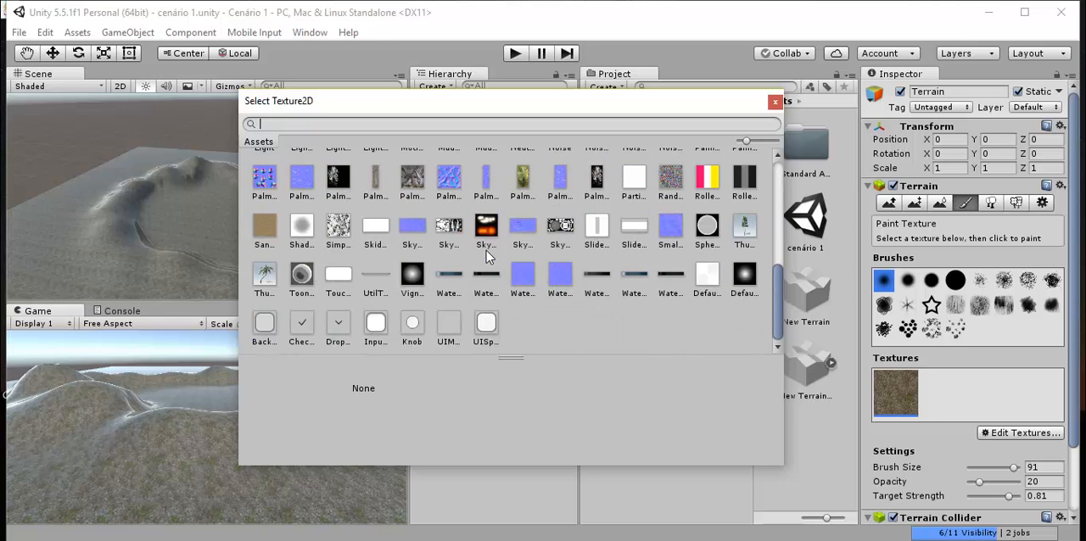
click(266, 231)
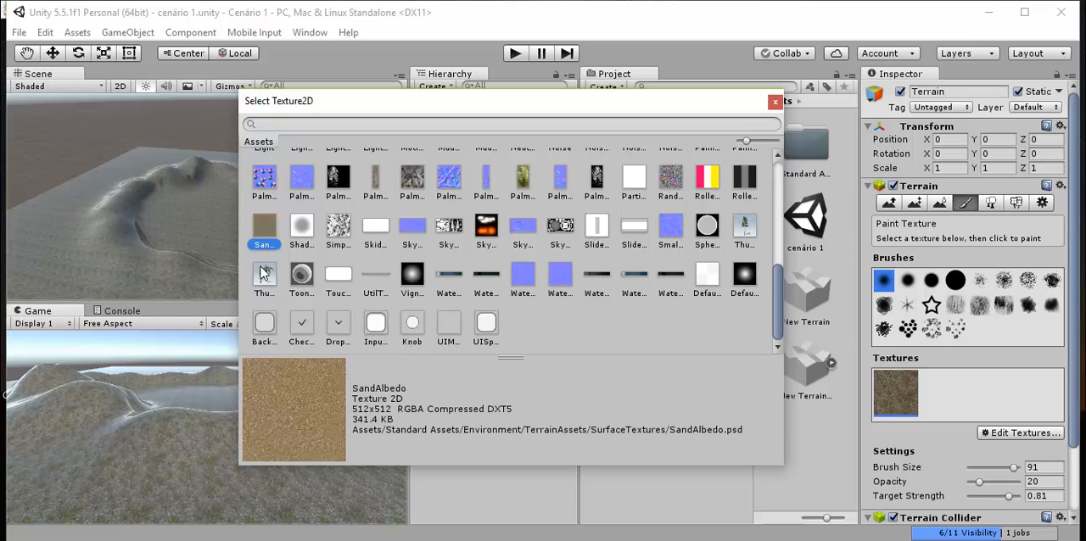
double_click(265, 240)
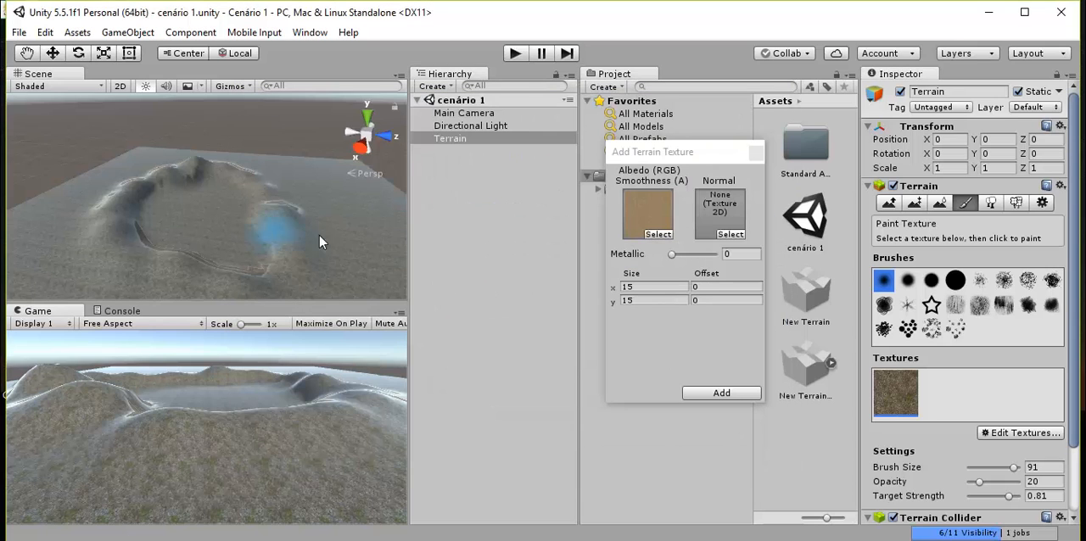
click(723, 391)
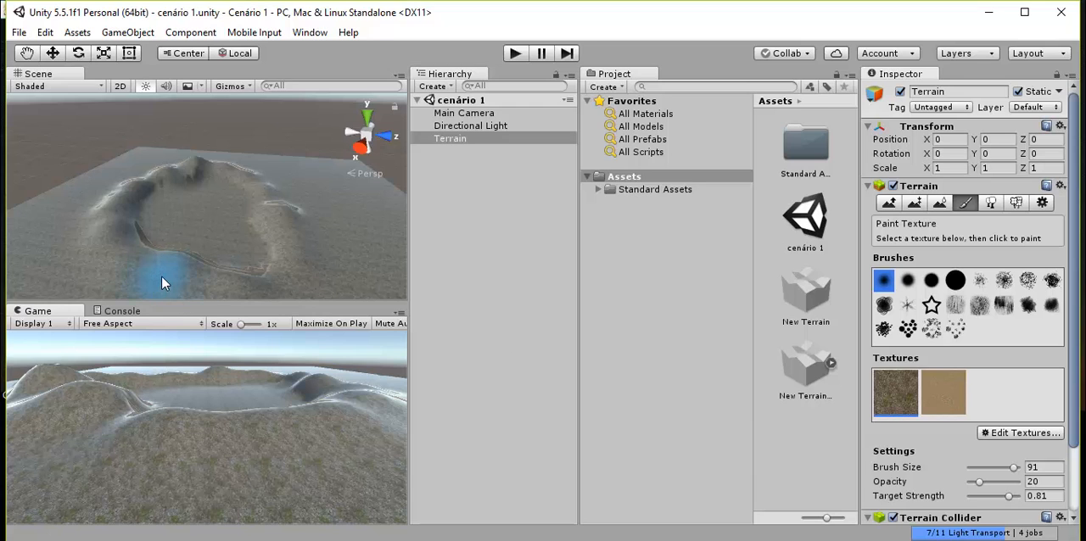
- Paint the crater floor and the inner slopes of its rim with the sand texture
scroll(377, 249, up, 10)
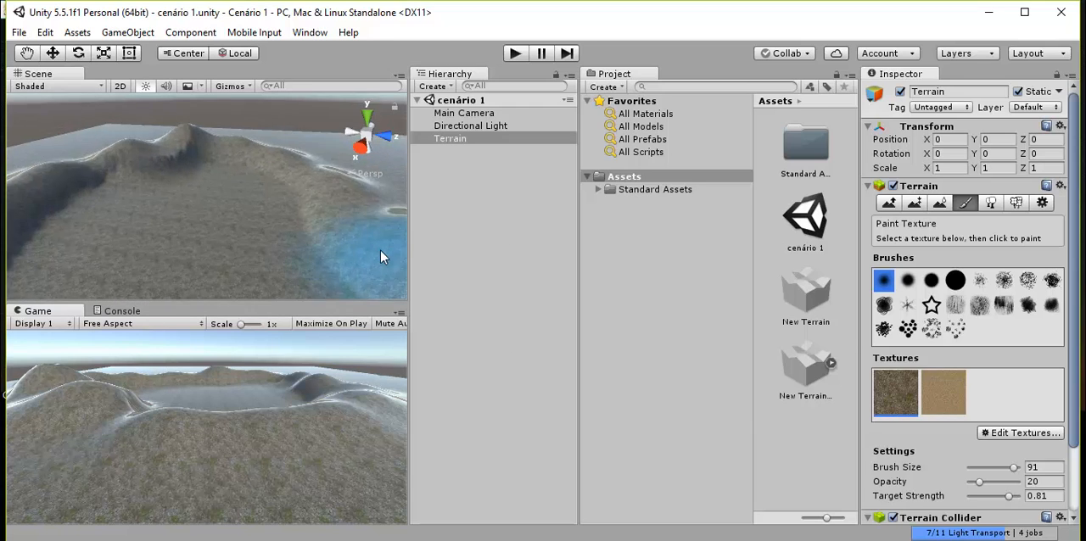
scroll(267, 244, up, 5)
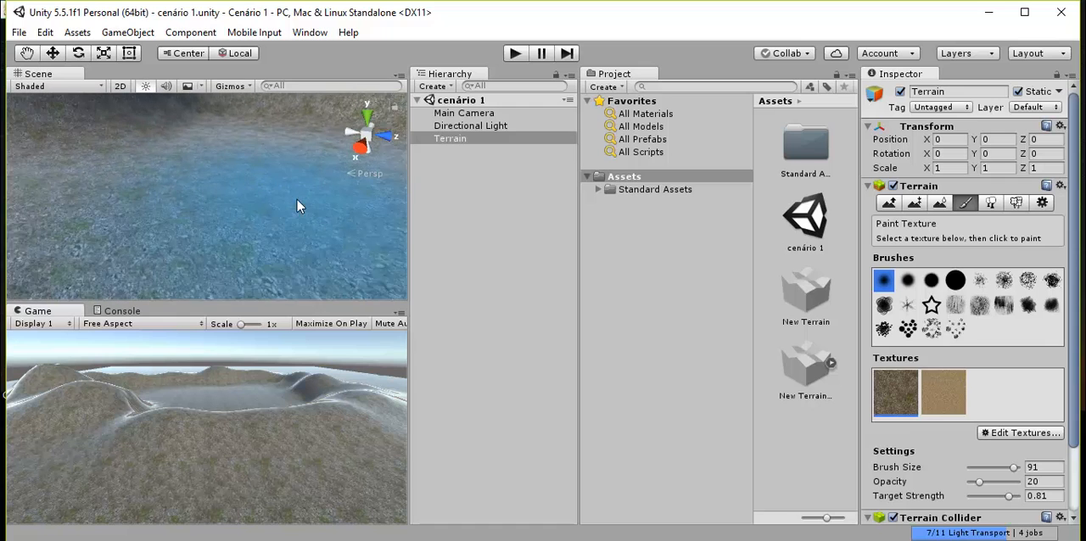
scroll(285, 245, down, 10)
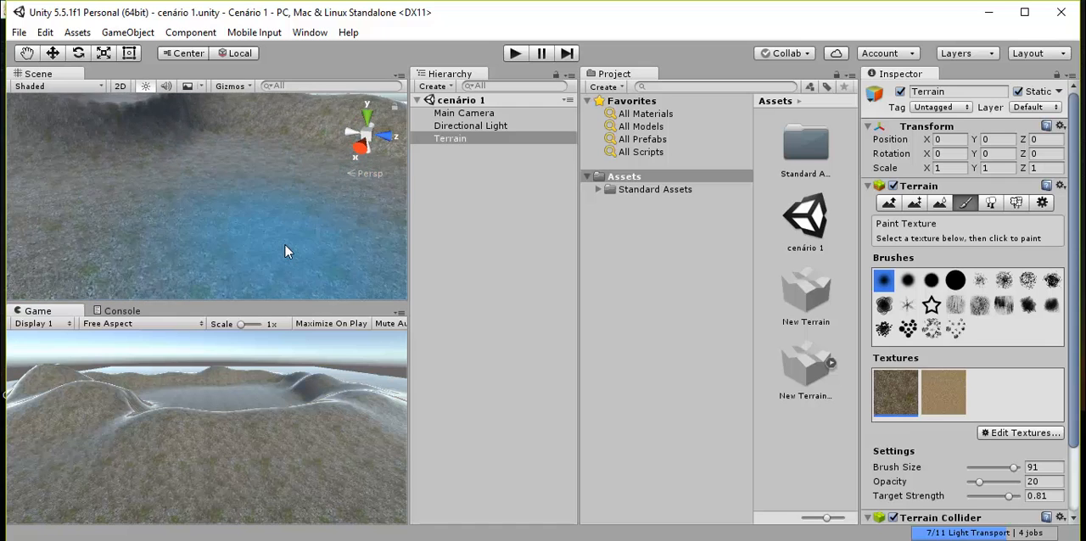
scroll(293, 229, down, 10)
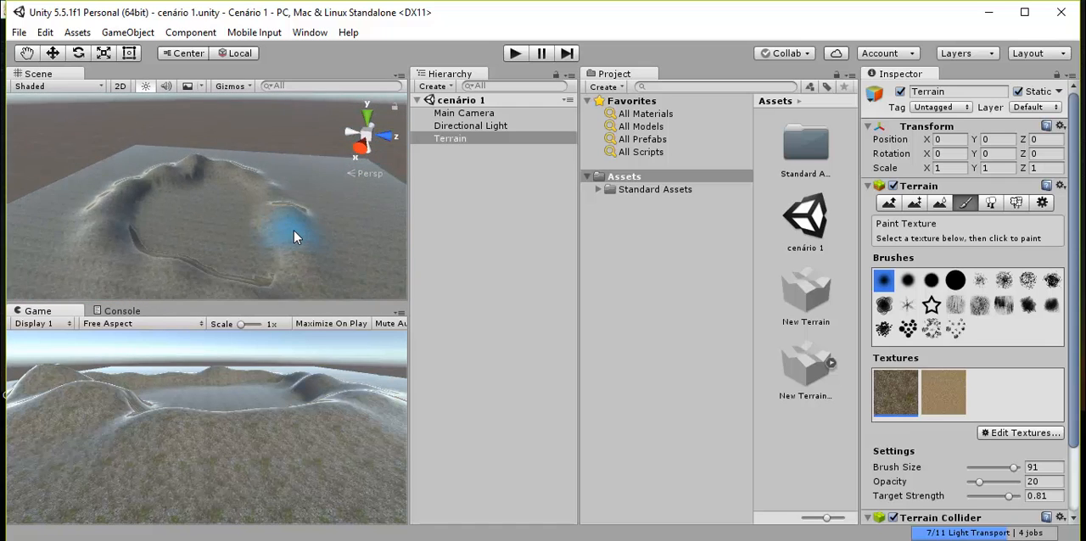
alt+drag(297, 242, 333, 199)
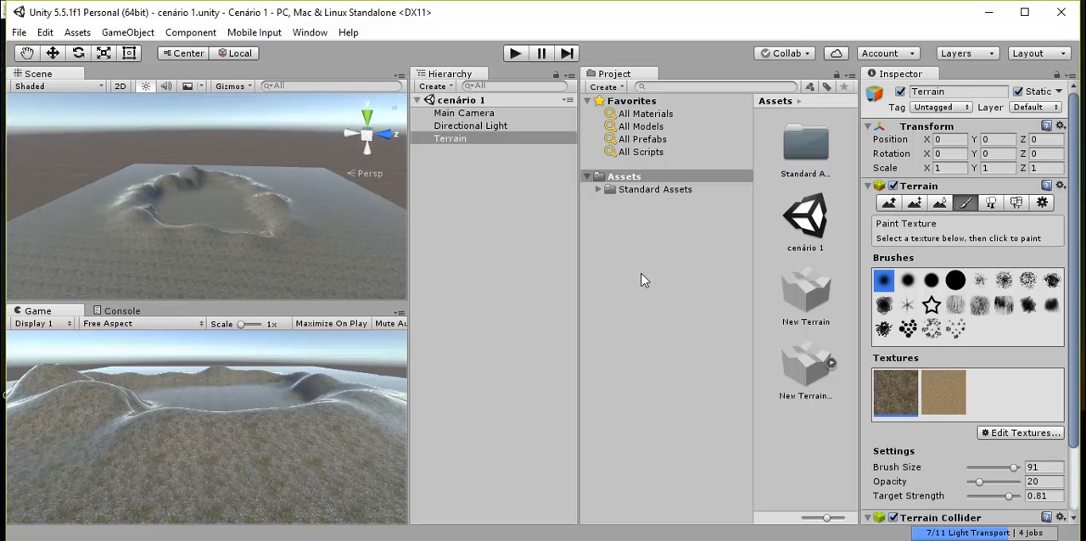
click(954, 392)
mouse_move(213, 203)
alt+mouse_down()
mouse_move(181, 230)
mouse_move(233, 232)
mouse_move(238, 244)
mouse_move(225, 190)
mouse_move(170, 196)
alt+mouse_up()
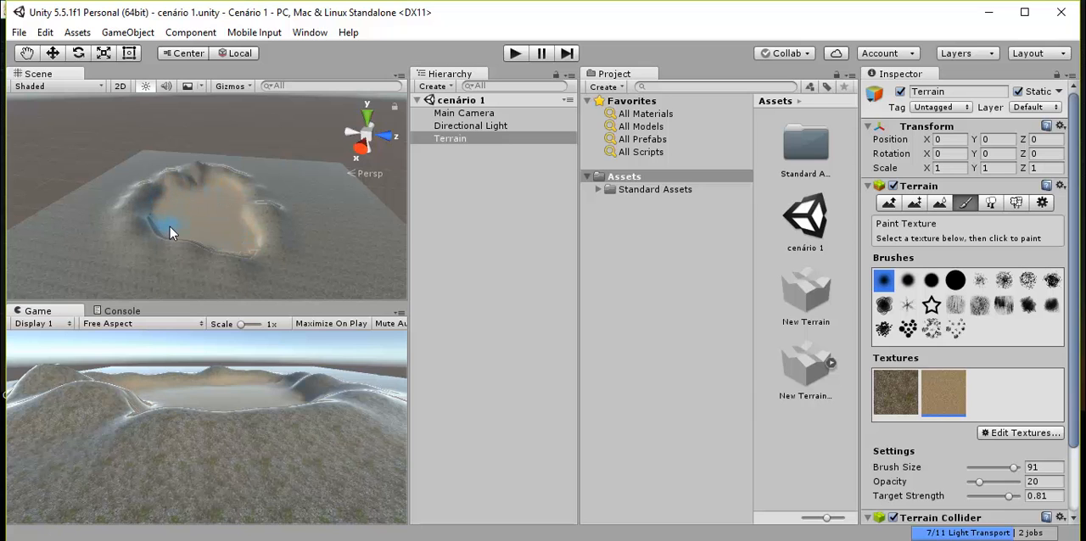
scroll(241, 227, down, 1)
scroll(179, 221, up, 2)
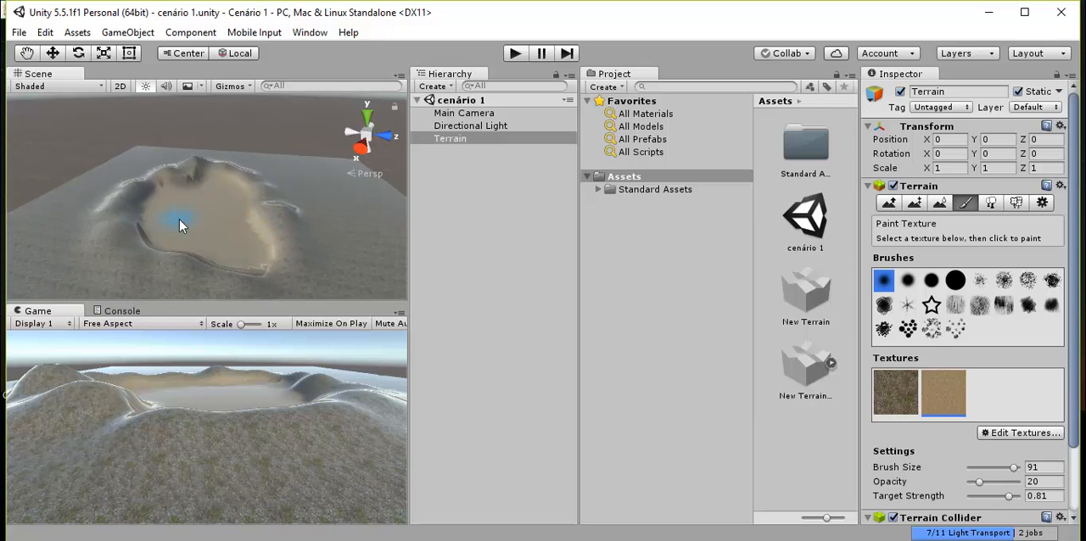
mouse_move(179, 219)
alt+mouse_down()
mouse_move(195, 229)
mouse_move(111, 214)
mouse_move(332, 213)
mouse_move(53, 218)
mouse_move(198, 269)
mouse_move(337, 227)
mouse_move(266, 223)
mouse_move(150, 267)
mouse_move(362, 247)
mouse_move(348, 251)
alt+mouse_up()
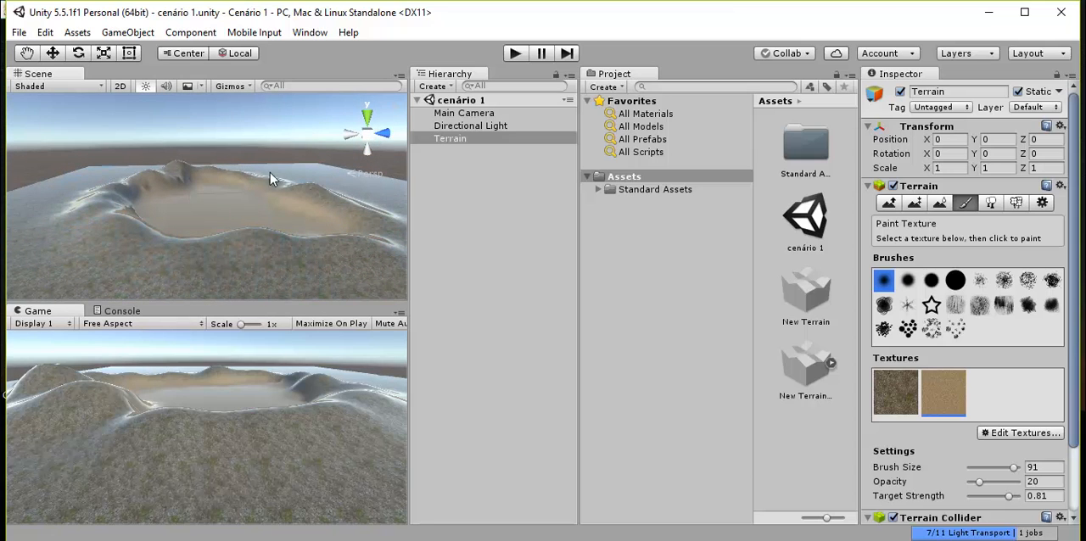